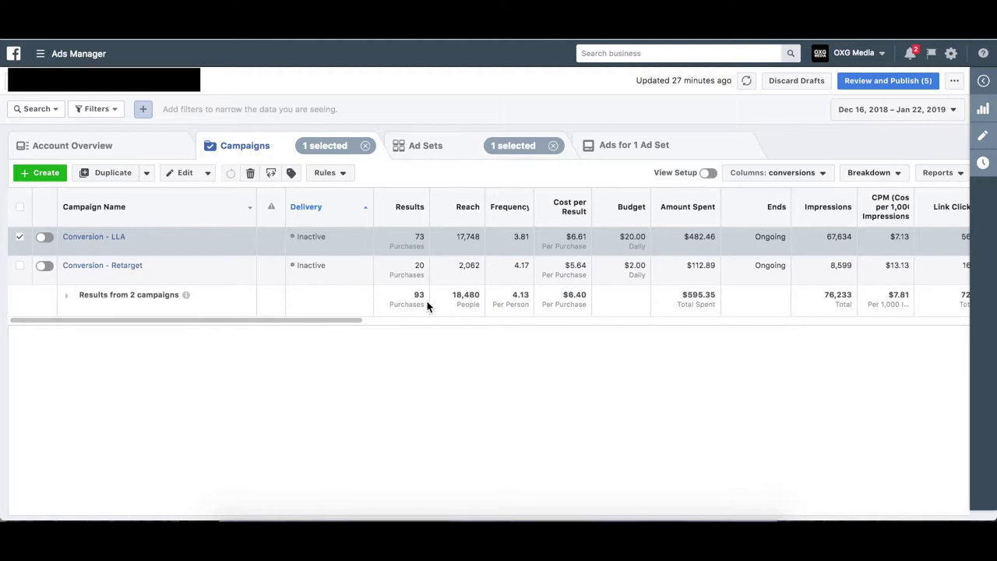
Refresh the campaign data and examine both conversion campaigns' results, cost per result, amount spent, purchase conversion value and ROAS.
click(746, 81)
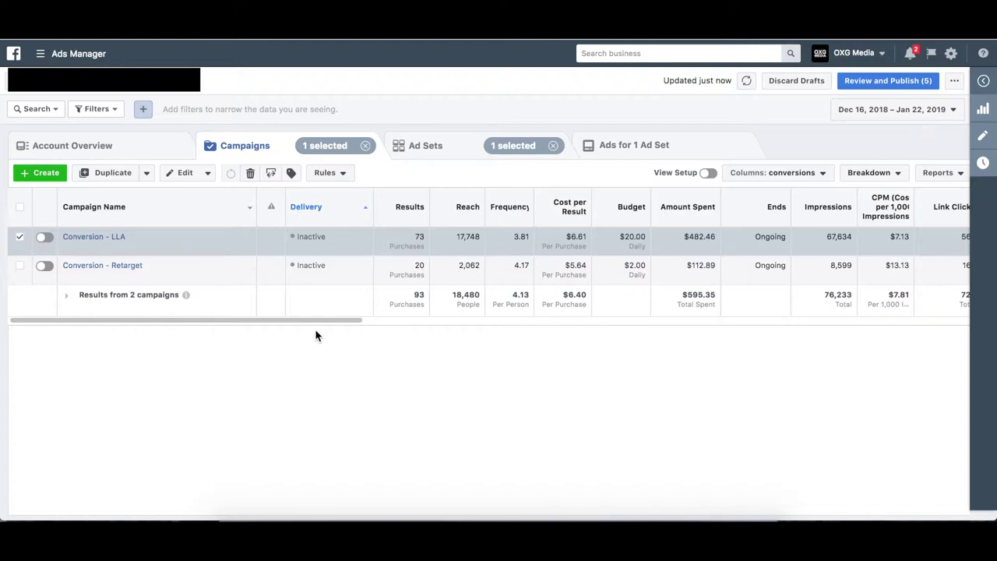
mouse_move(293, 326)
mouse_down()
mouse_move(318, 325)
mouse_move(274, 327)
mouse_move(327, 327)
mouse_move(283, 324)
mouse_up()
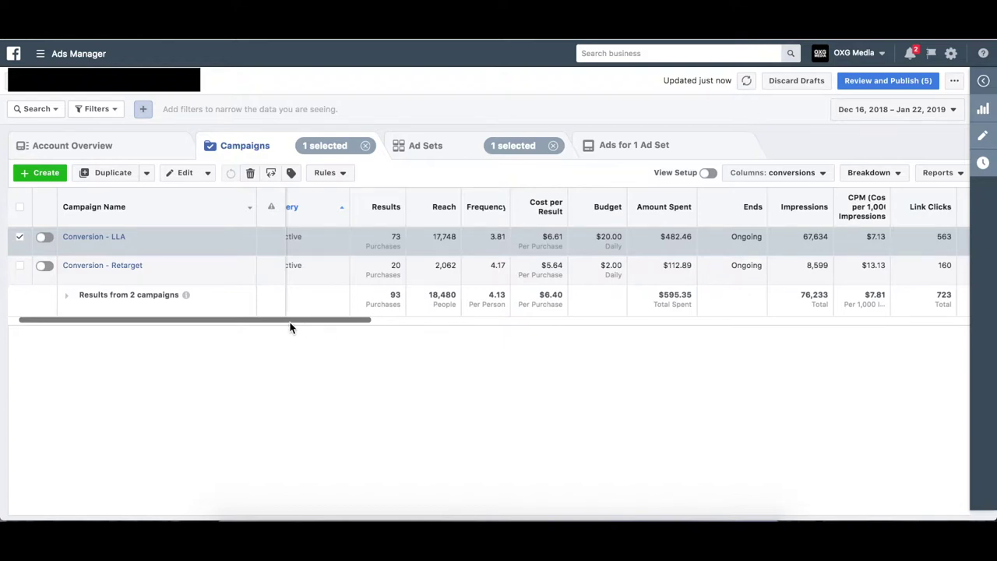
drag(290, 327, 373, 323)
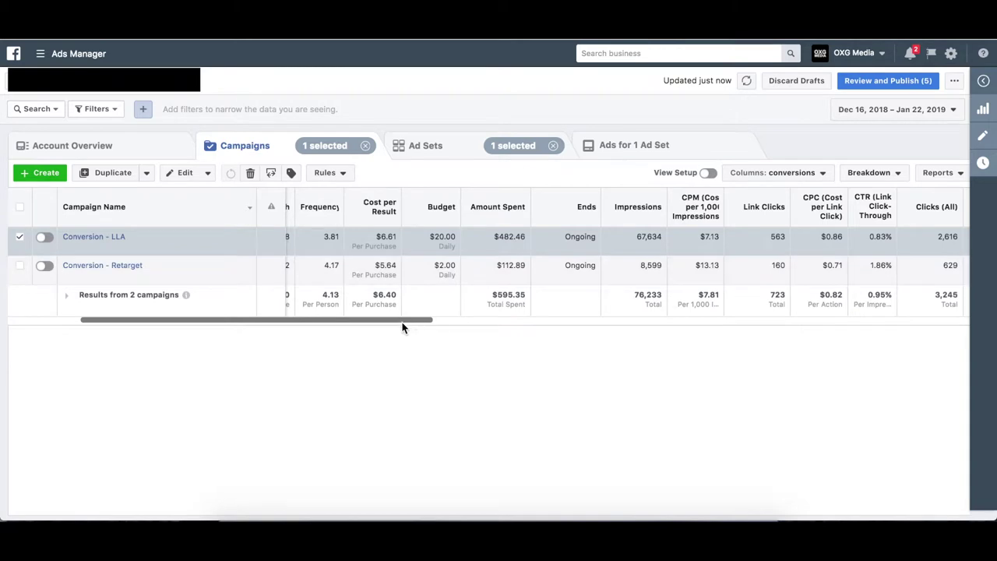
drag(402, 324, 363, 324)
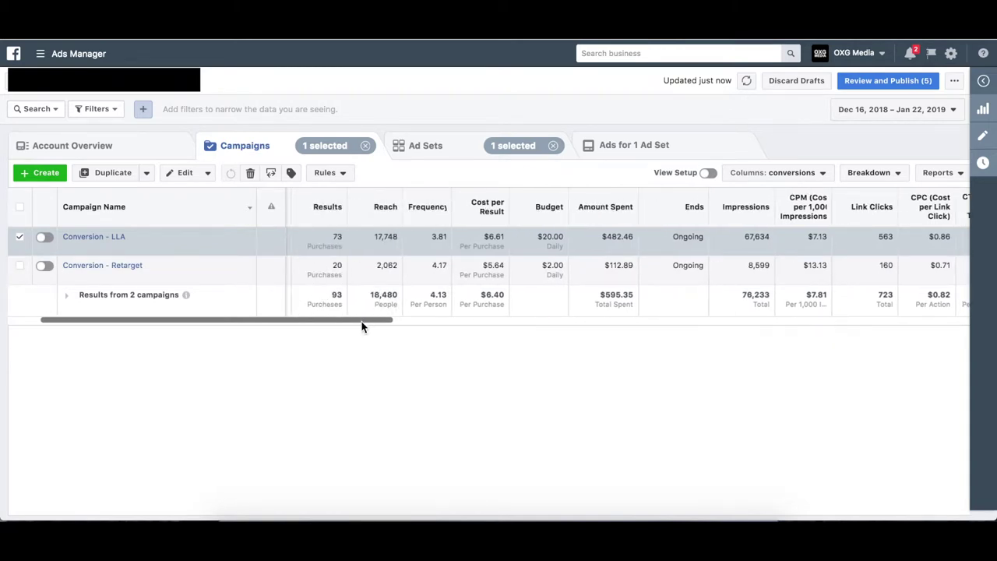
drag(360, 327, 609, 340)
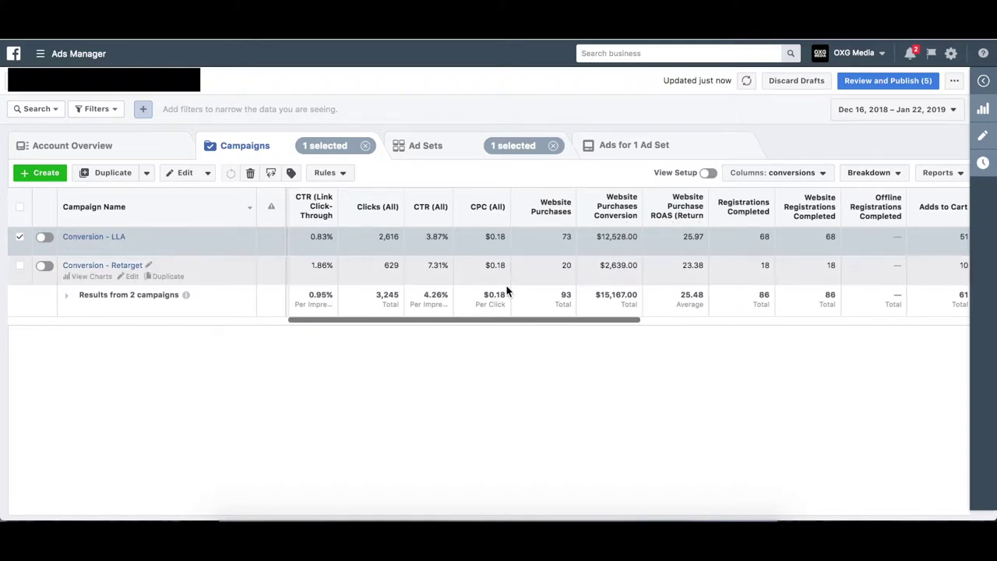
drag(531, 320, 594, 322)
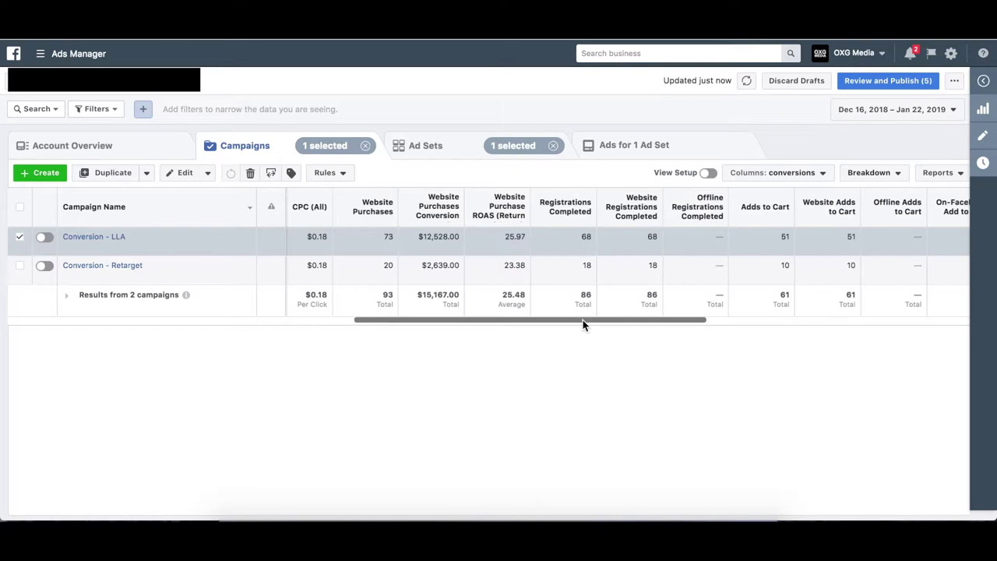
drag(584, 320, 478, 336)
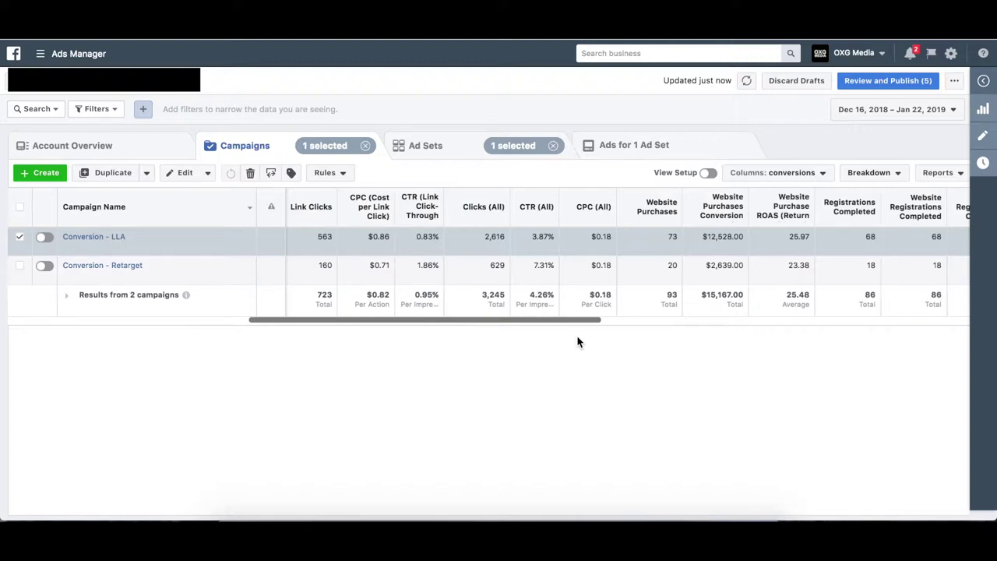
Compare the link click-through rate with the overall CTR and click costs for the LLA and Retarget campaigns.
mouse_move(600, 276)
drag(566, 322, 500, 325)
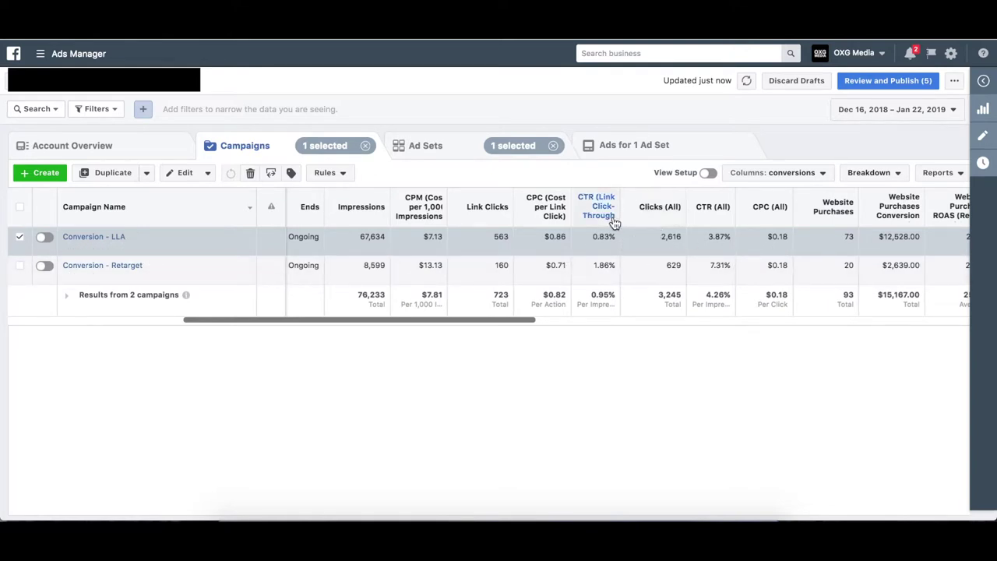
mouse_move(613, 248)
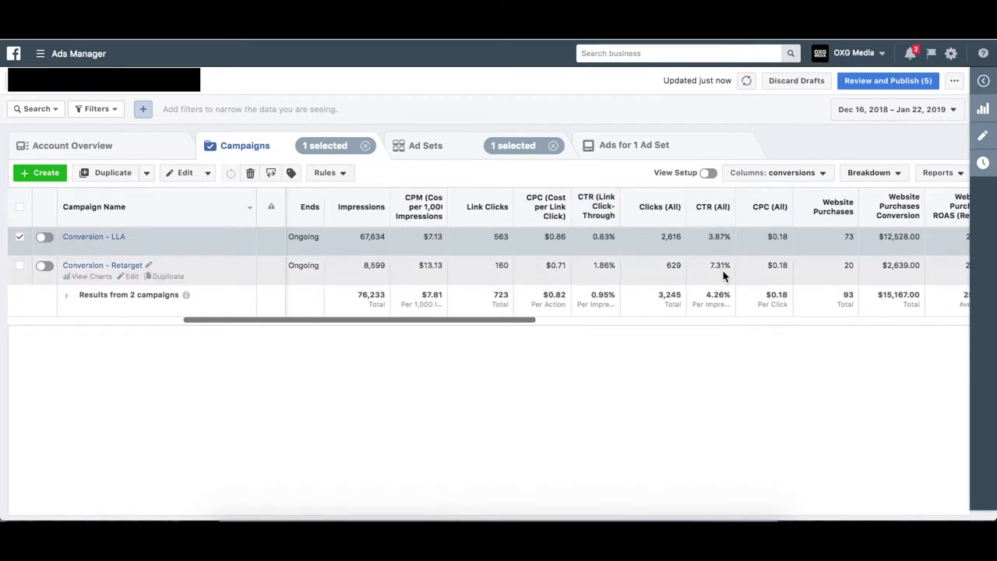
mouse_move(600, 223)
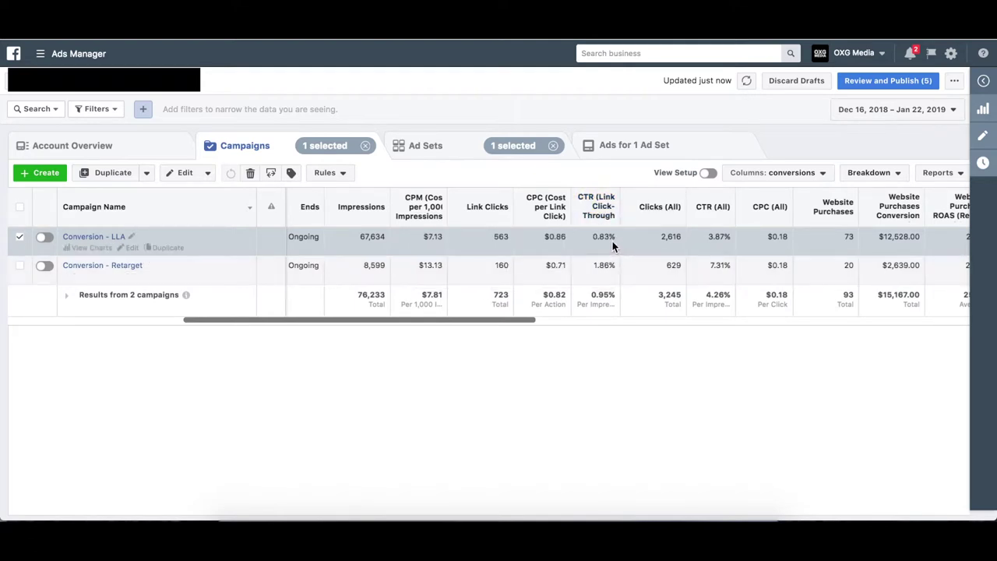
drag(497, 321, 442, 326)
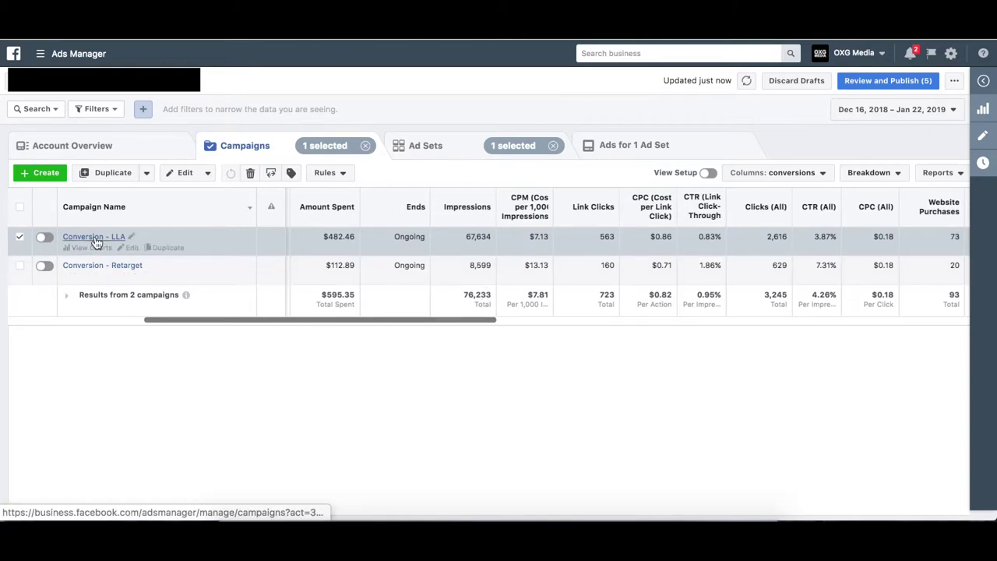
Open the ad sets of the Conversion - LLA campaign and compare their results, cost per purchase, CPM and purchase ROAS.
click(412, 312)
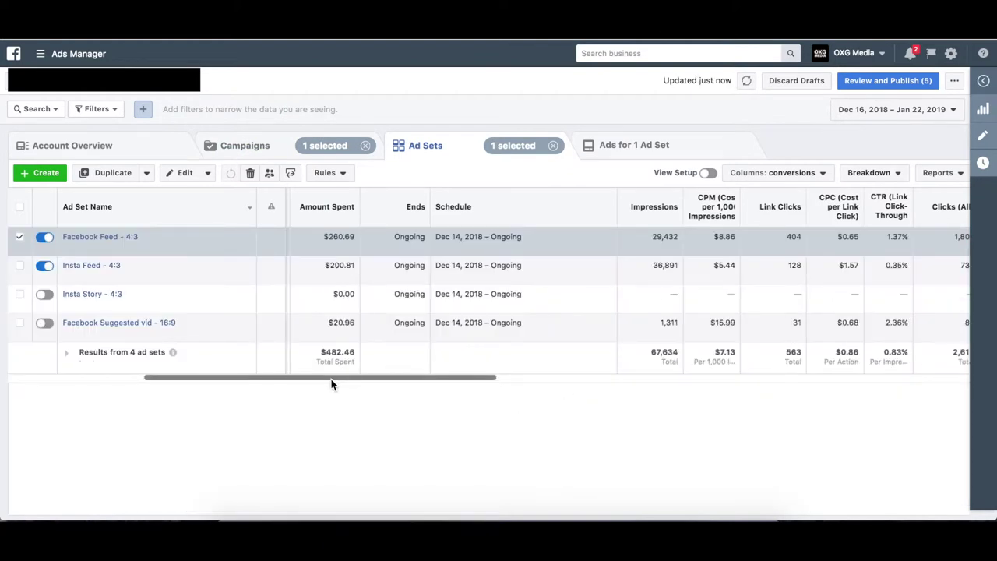
mouse_move(333, 384)
mouse_down()
mouse_move(345, 383)
mouse_move(324, 382)
mouse_up()
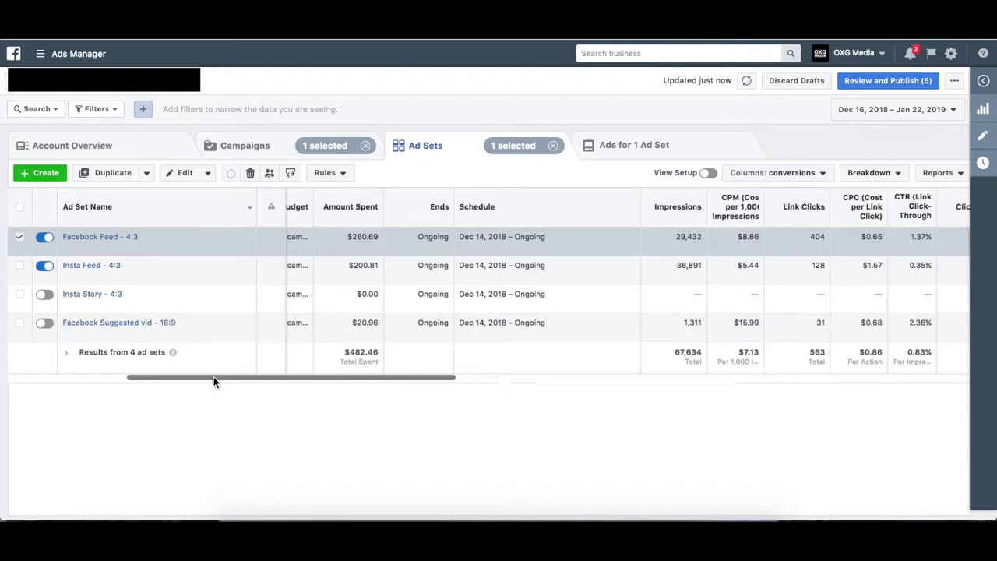
drag(213, 380, 62, 382)
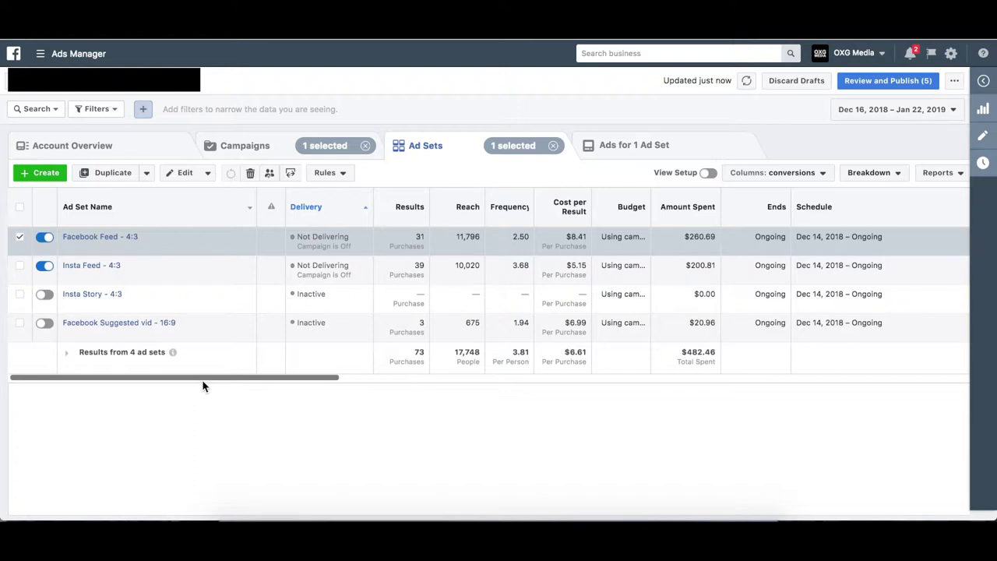
drag(216, 382, 267, 394)
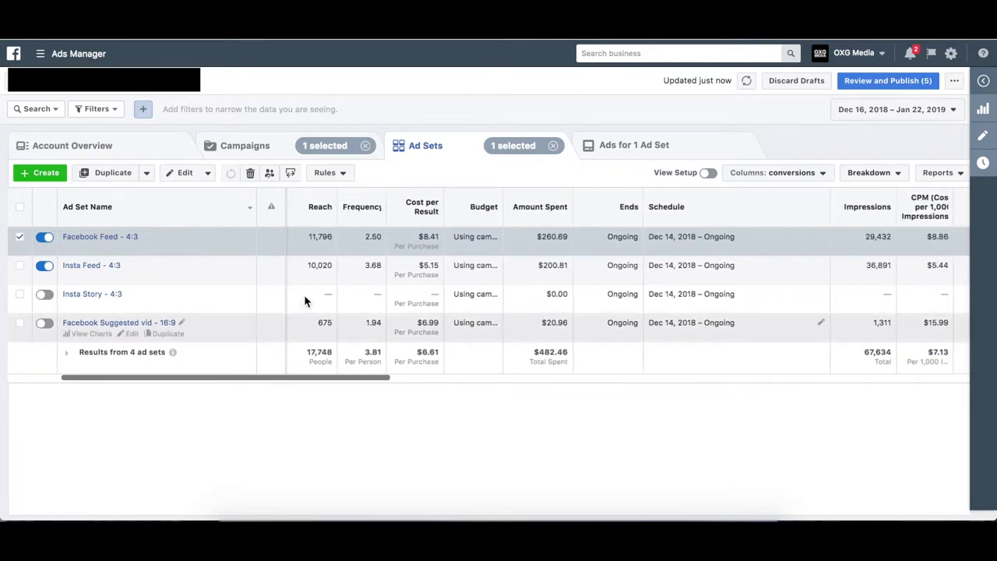
drag(366, 380, 508, 374)
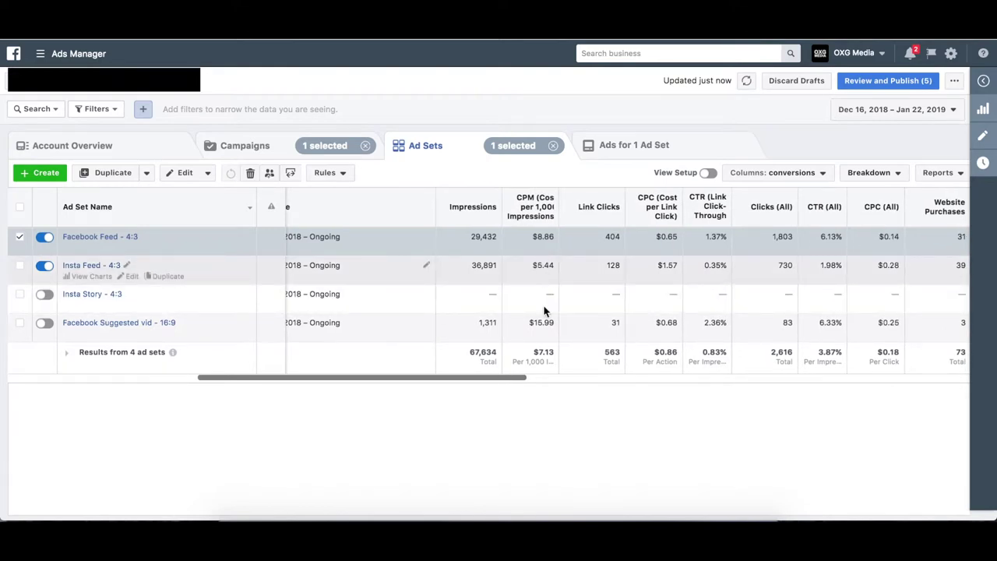
drag(504, 382, 645, 392)
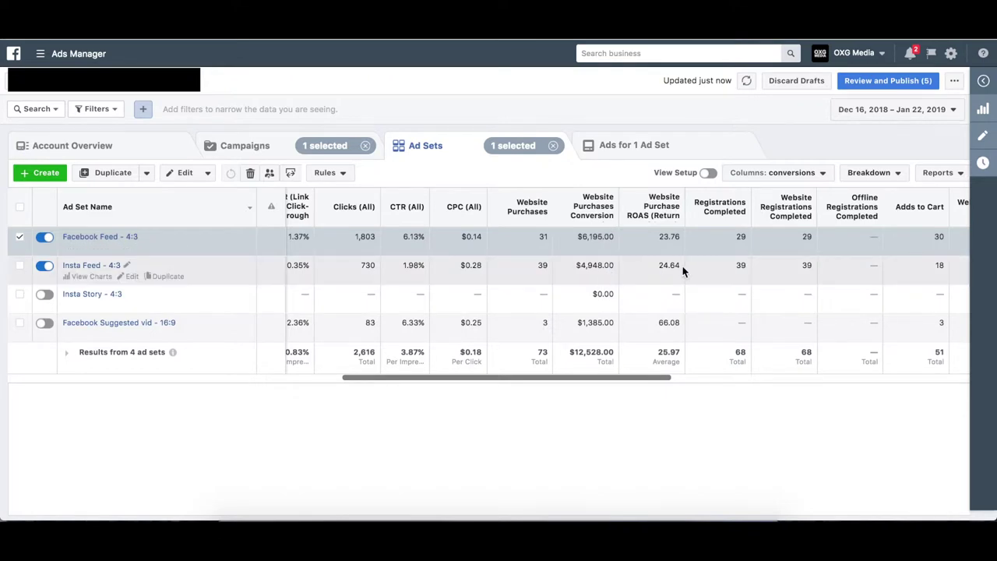
Recheck the four ad sets' delivery and purchase results against their click metrics and website purchase conversion value.
drag(607, 380, 221, 380)
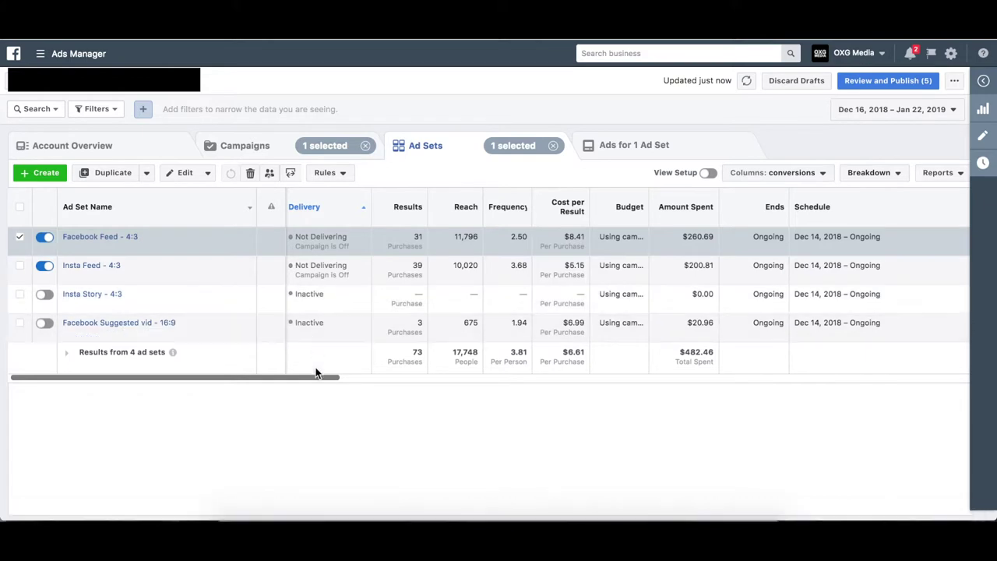
drag(315, 384, 550, 387)
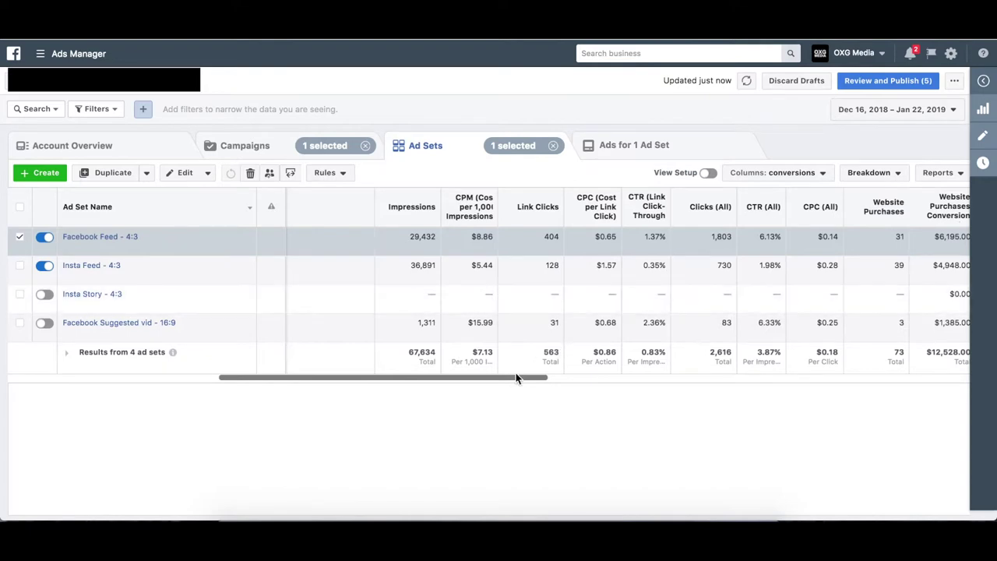
drag(507, 383, 478, 385)
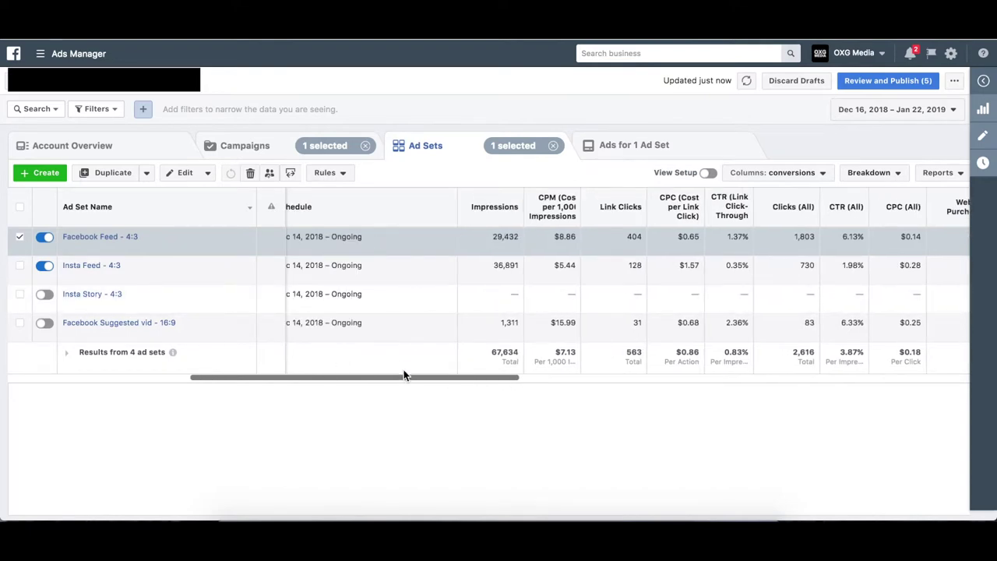
drag(414, 380, 556, 391)
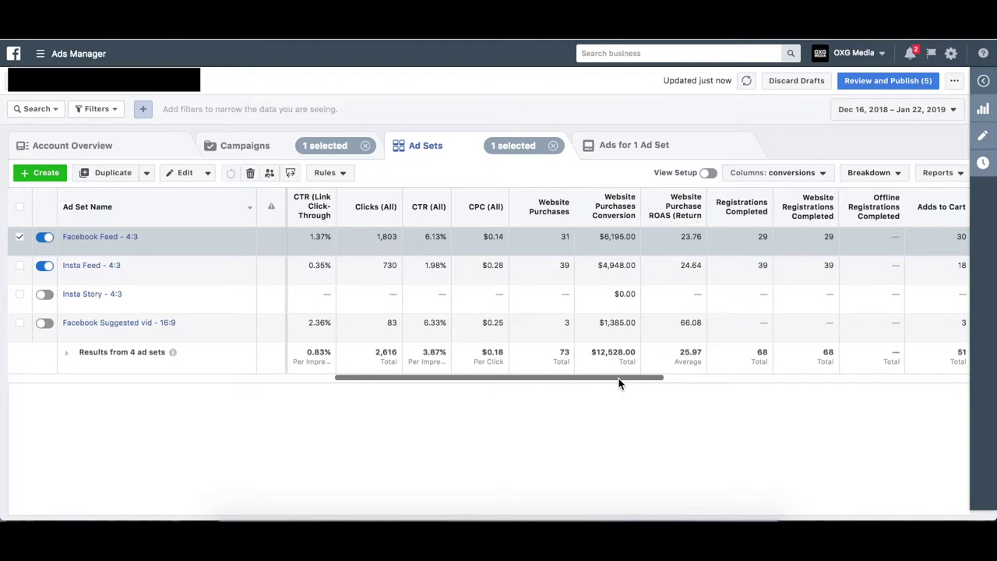
Open the ads in the Facebook Feed - 4:3 ad set and examine their purchases, relevance score, click metrics and ROAS.
drag(619, 382, 182, 272)
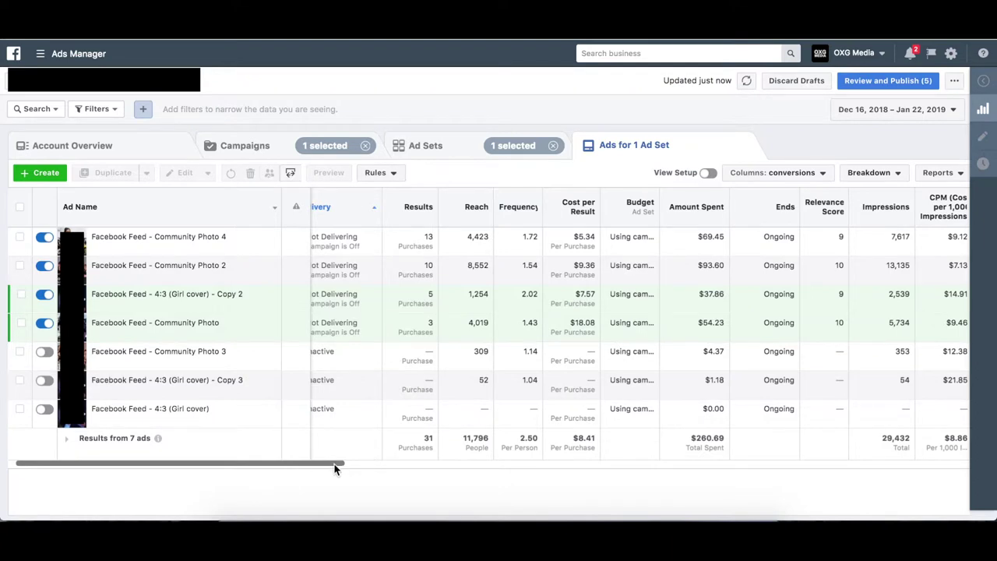
drag(335, 467, 267, 465)
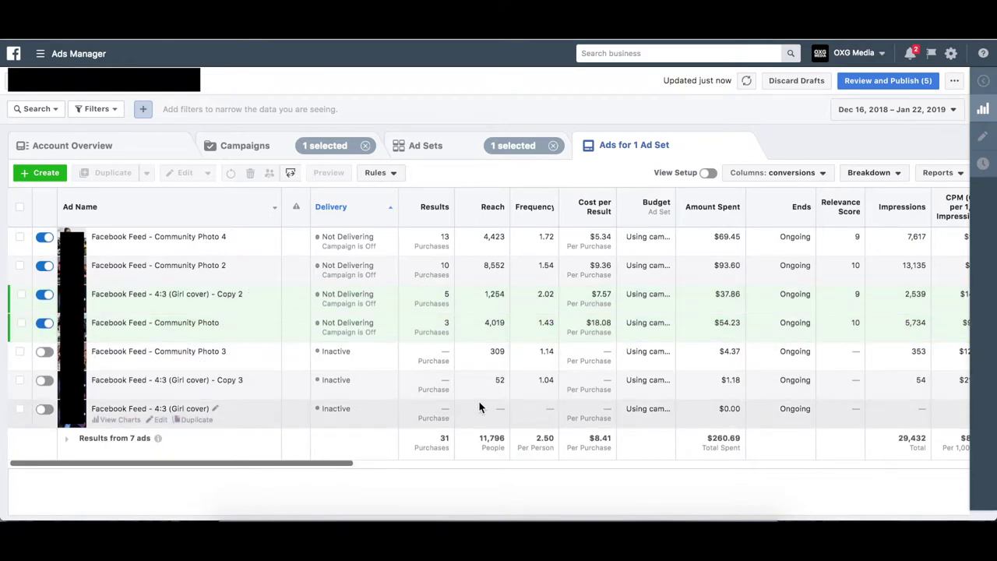
drag(338, 467, 371, 467)
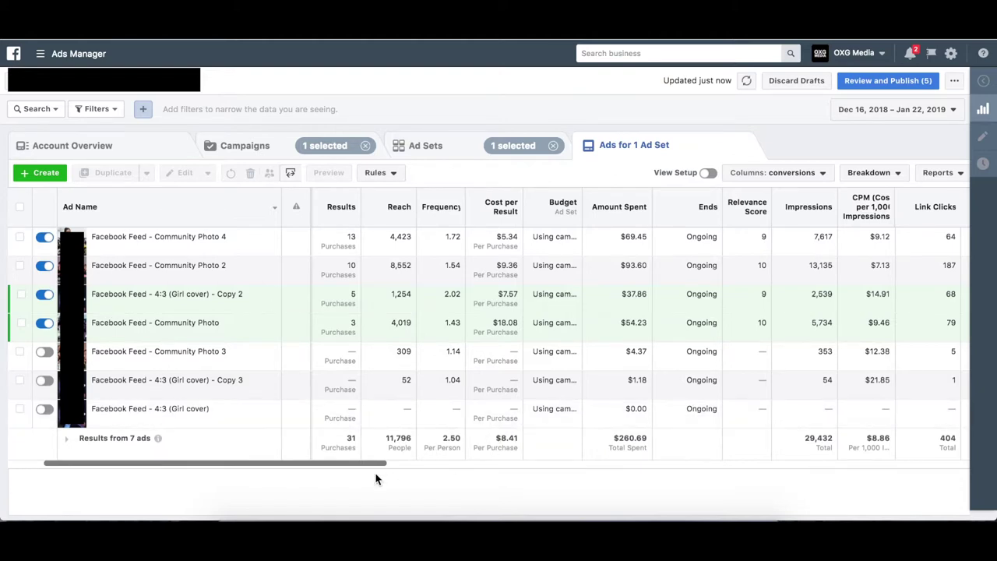
drag(343, 465, 379, 465)
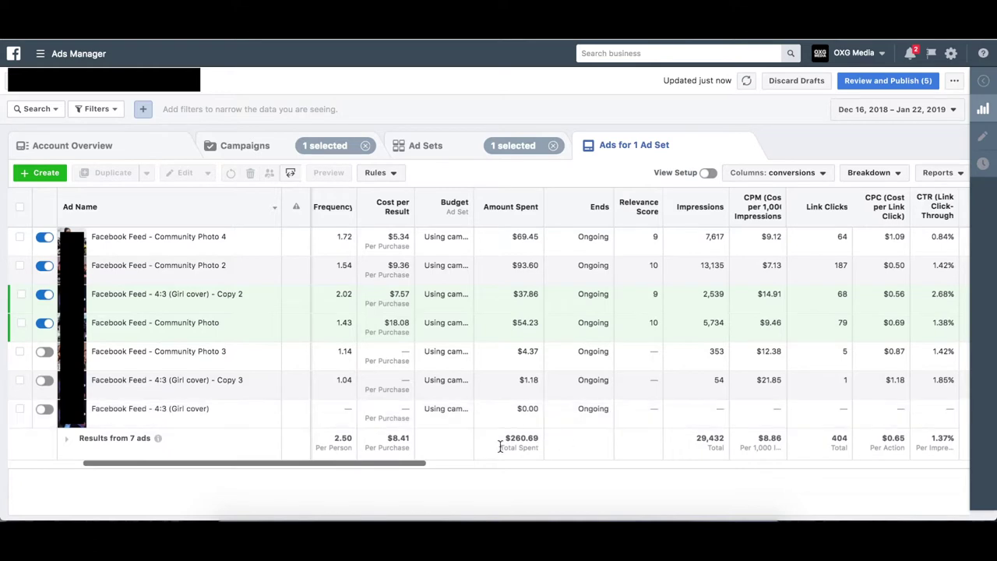
drag(394, 465, 433, 470)
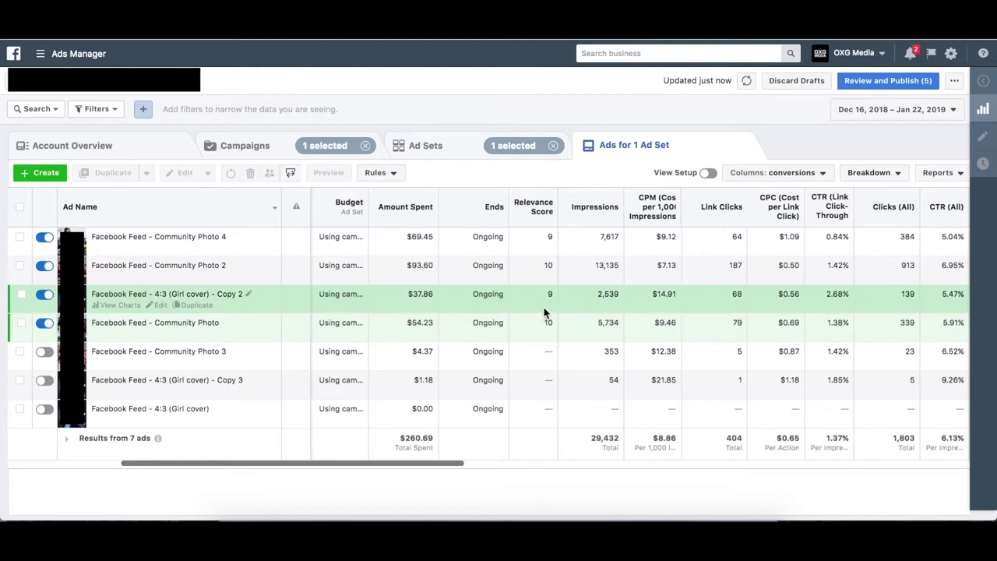
drag(434, 465, 474, 470)
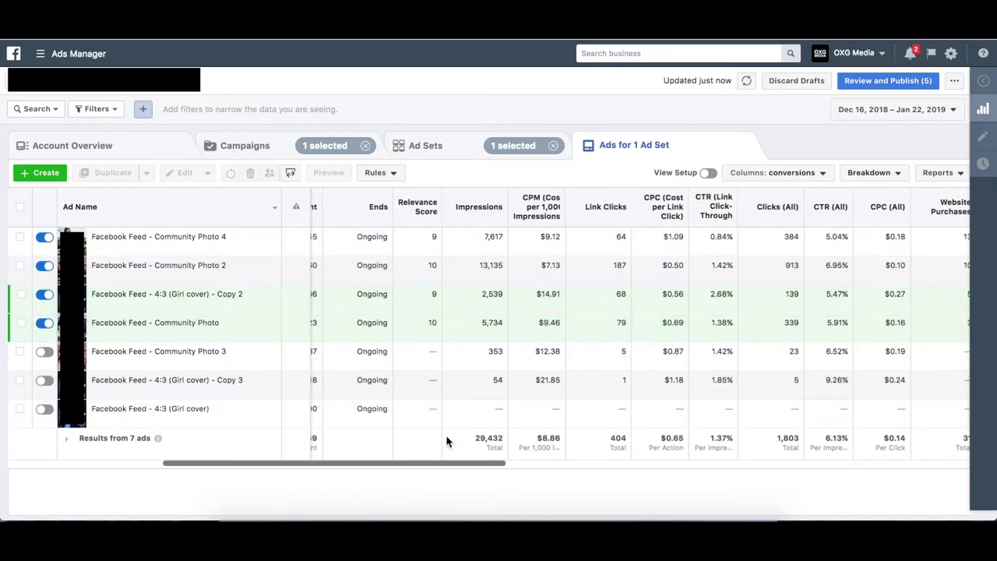
drag(437, 468, 546, 465)
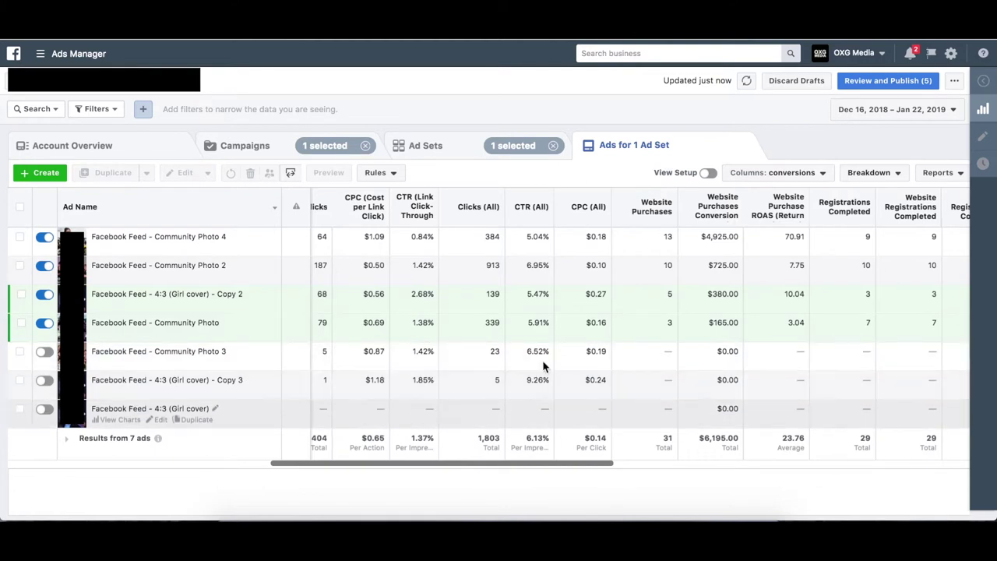
Return to the ad sets, open the Insta Feed - 4:3 ads and examine their cost per result, relevance score and ROAS.
click(433, 148)
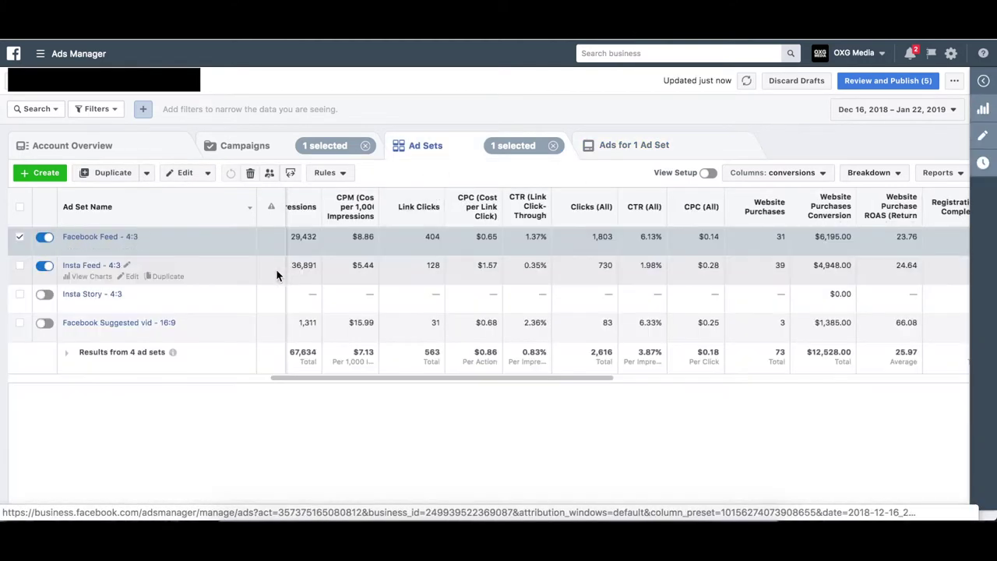
click(107, 266)
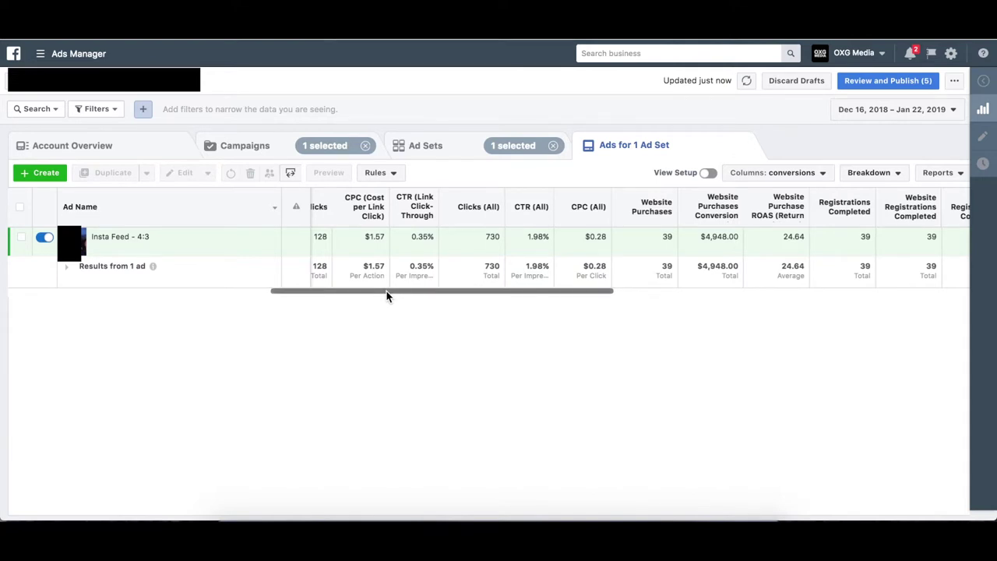
drag(383, 296, 240, 301)
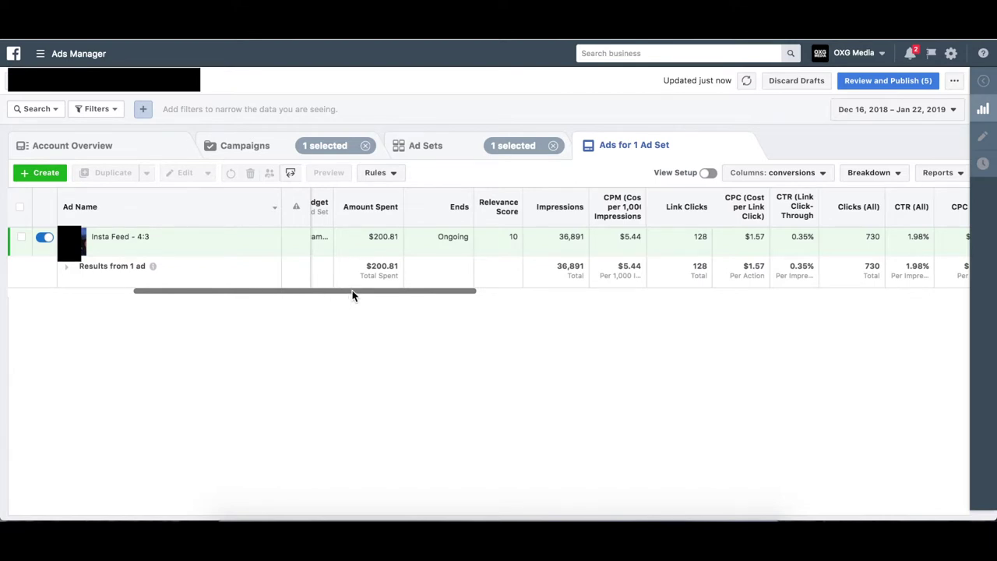
drag(351, 296, 278, 299)
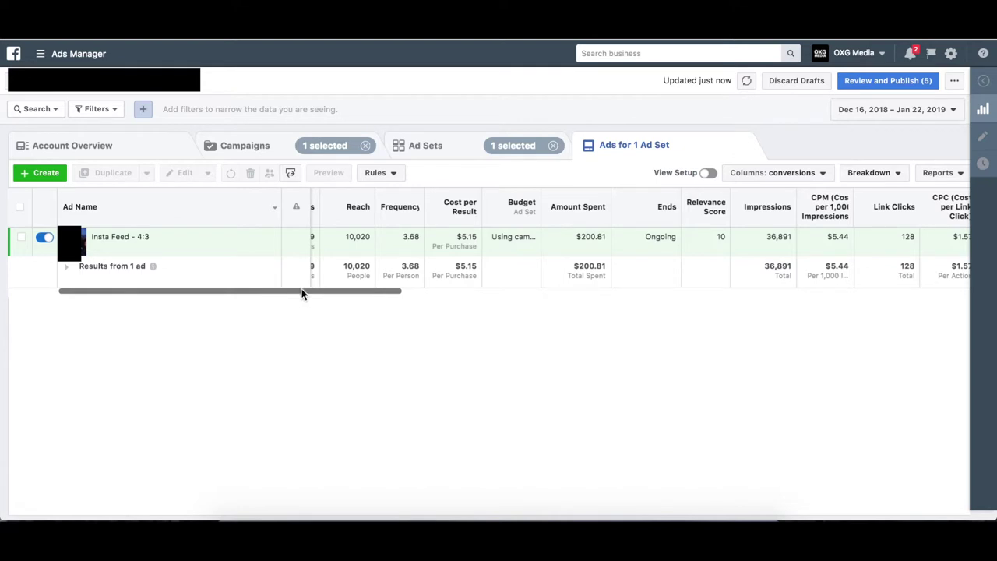
drag(304, 293, 238, 301)
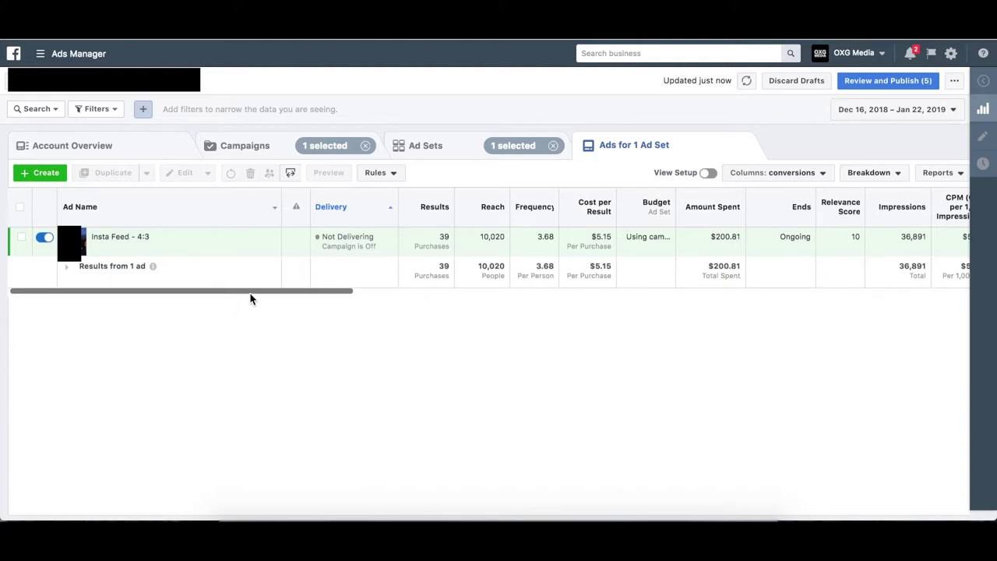
drag(250, 299, 396, 304)
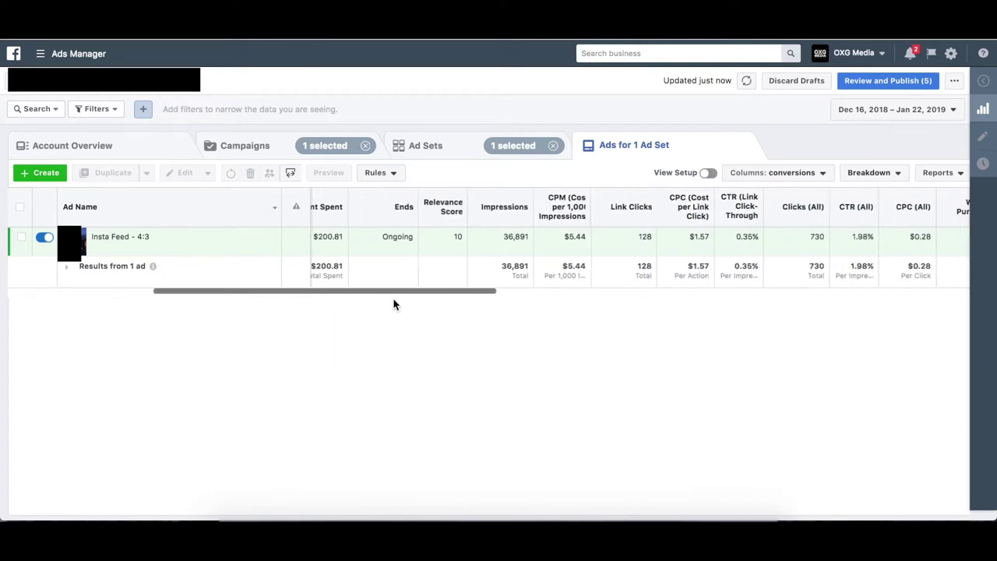
drag(448, 294, 617, 295)
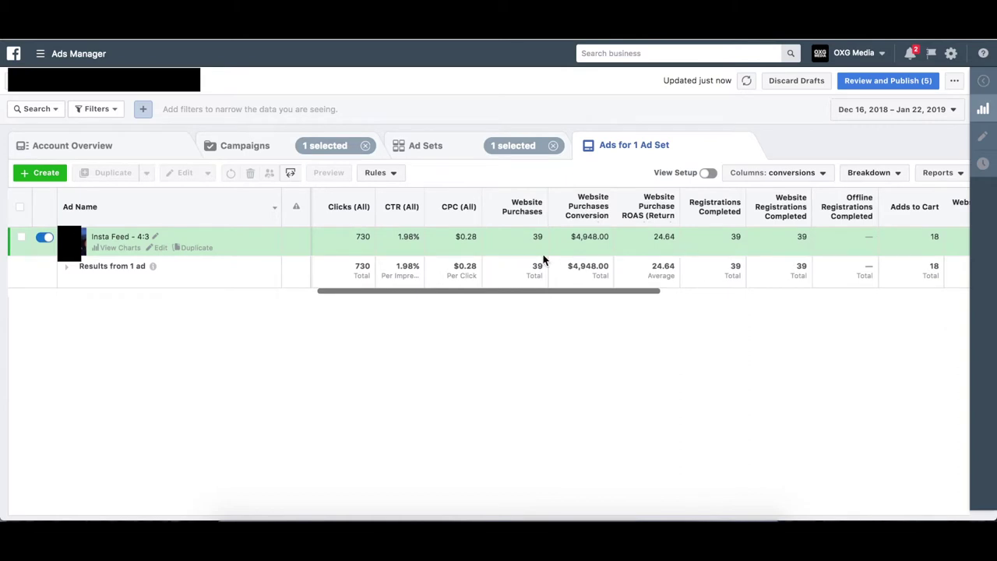
Return through the ad sets to the campaign level and compare the two conversion campaigns' results and cost per purchase.
click(465, 150)
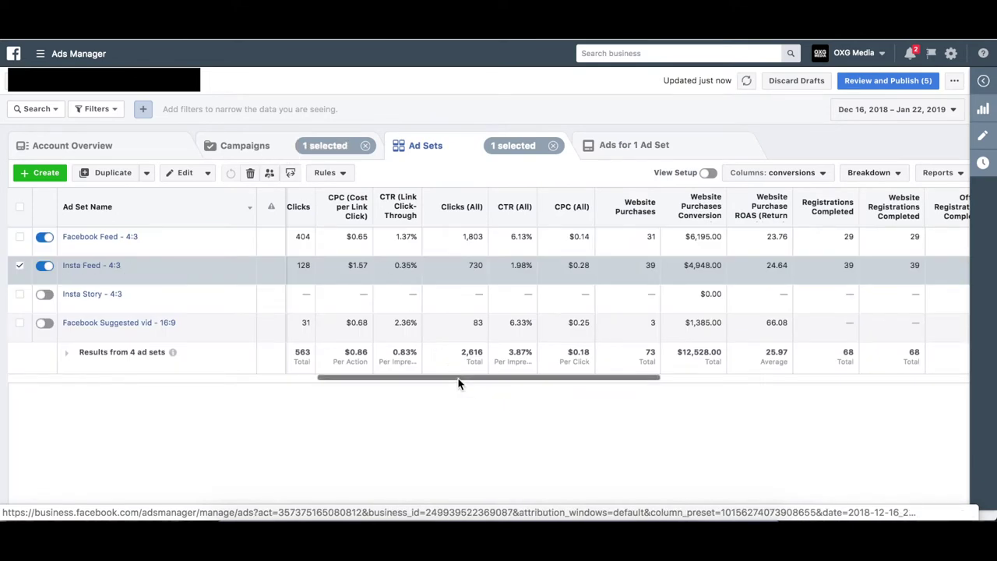
drag(461, 381, 148, 394)
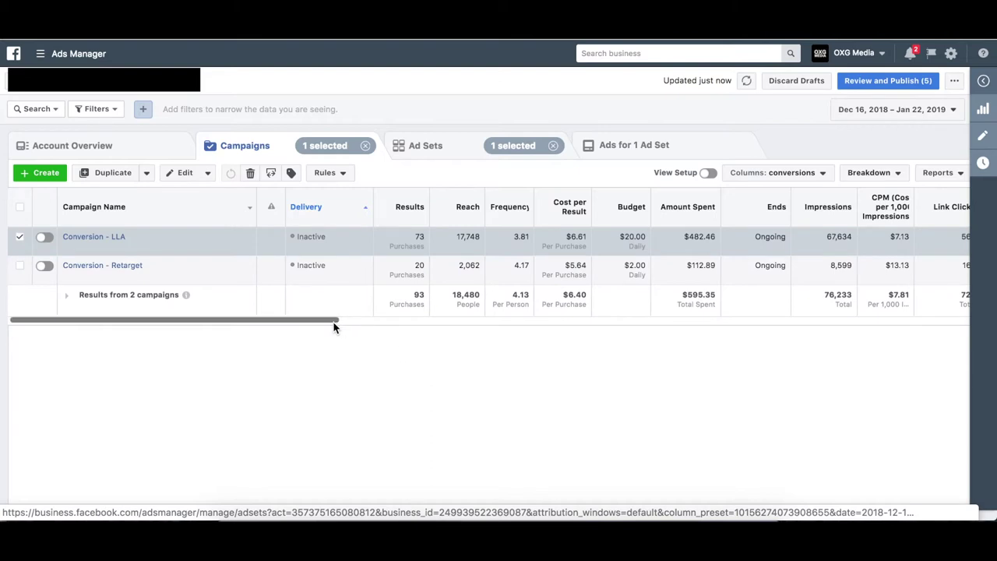
scroll(334, 327, right, 1)
drag(334, 327, 366, 324)
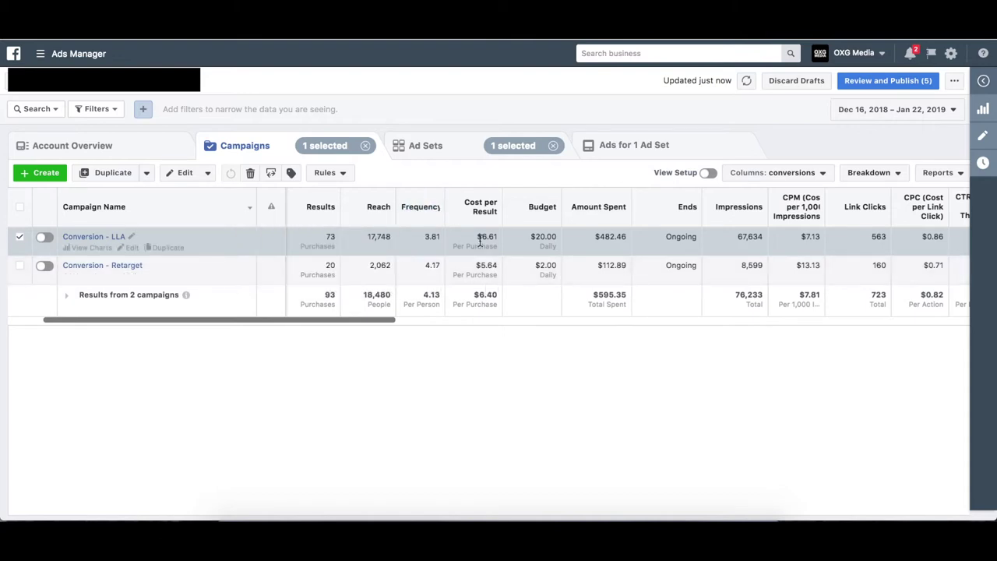
Examine the two campaigns' budget, amount spent, CPM, link clicks and cost per link click alongside their delivery.
click(343, 175)
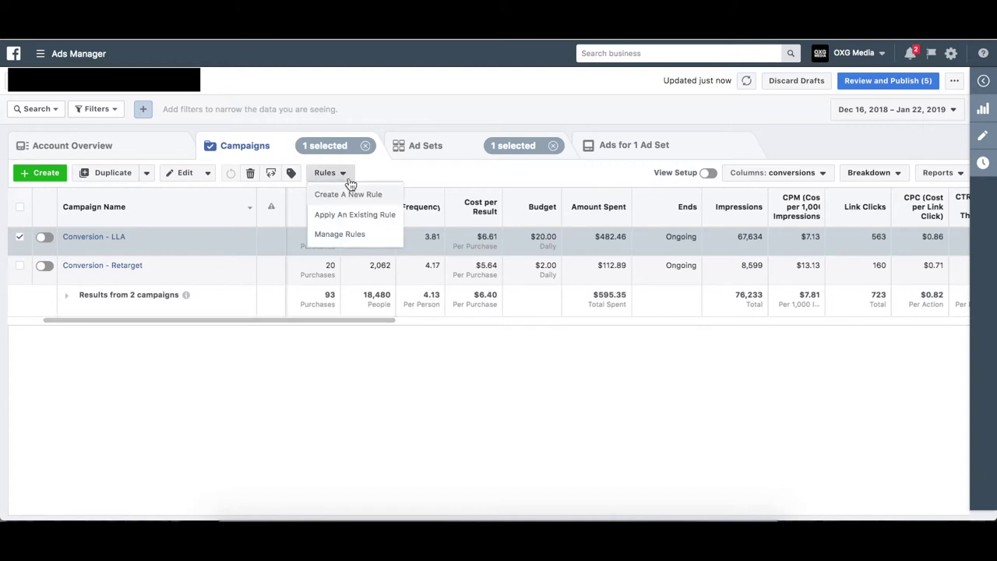
click(469, 169)
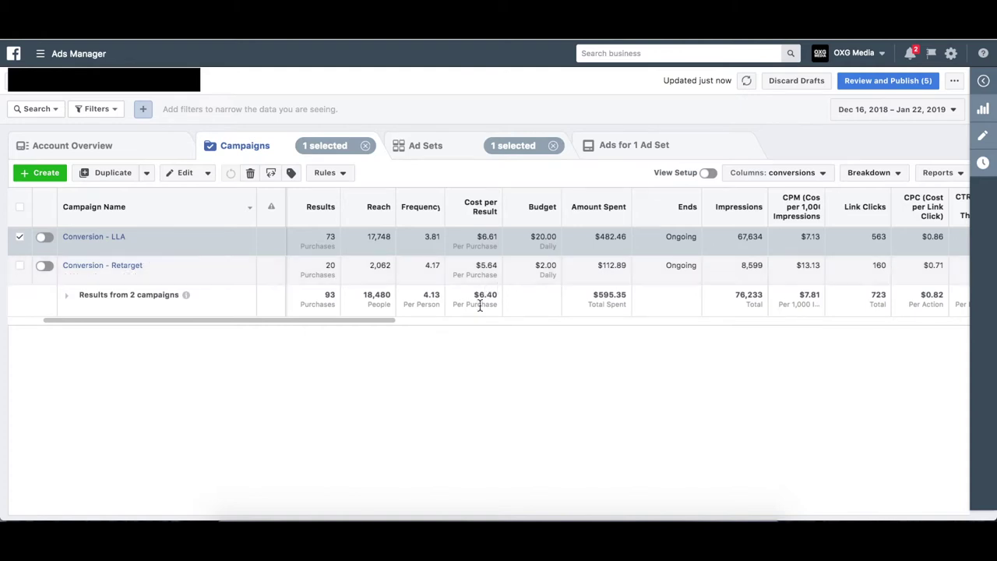
drag(373, 325, 402, 320)
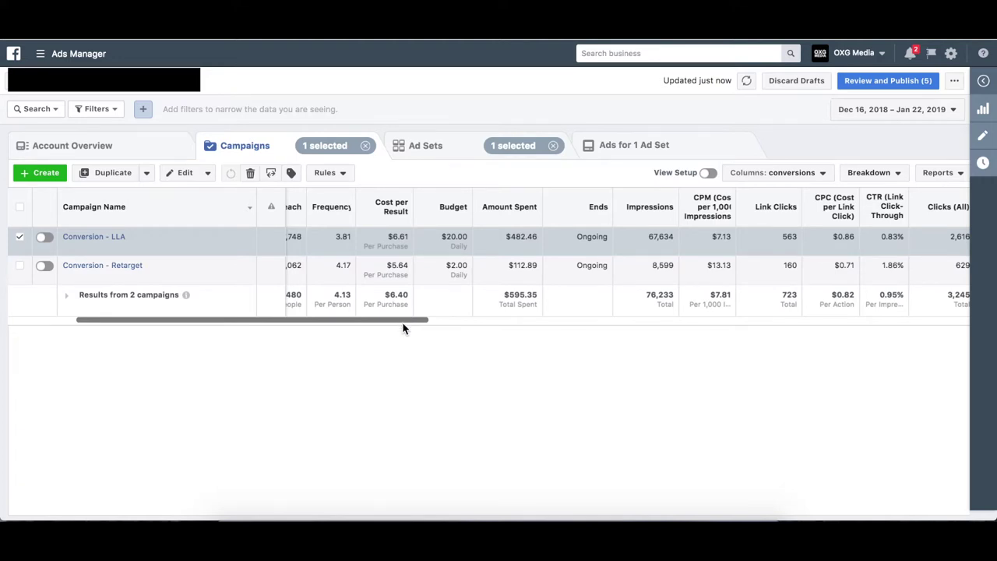
drag(401, 319, 305, 332)
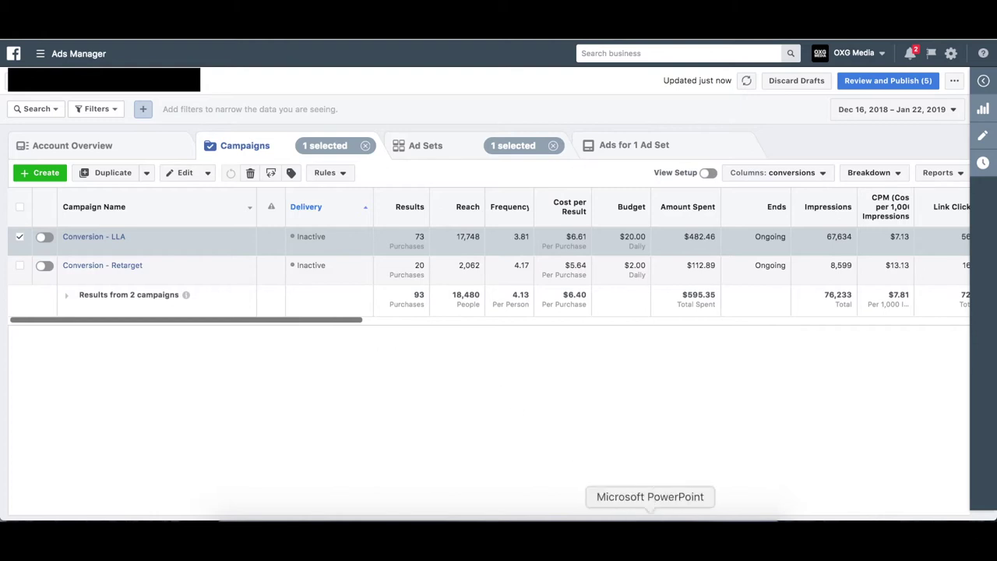
Switch to Microsoft PowerPoint to show the Broad Strategies slide.
click(649, 518)
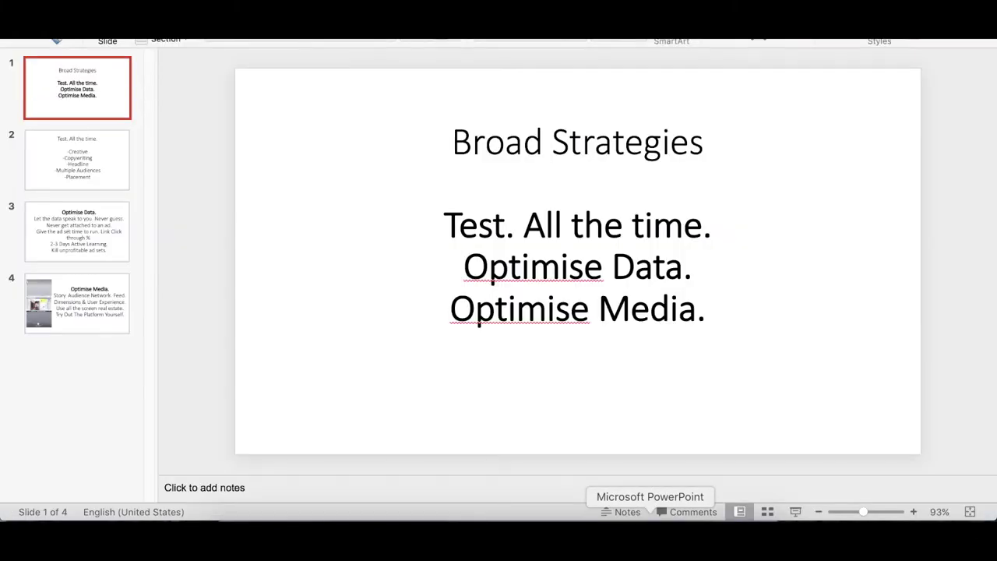